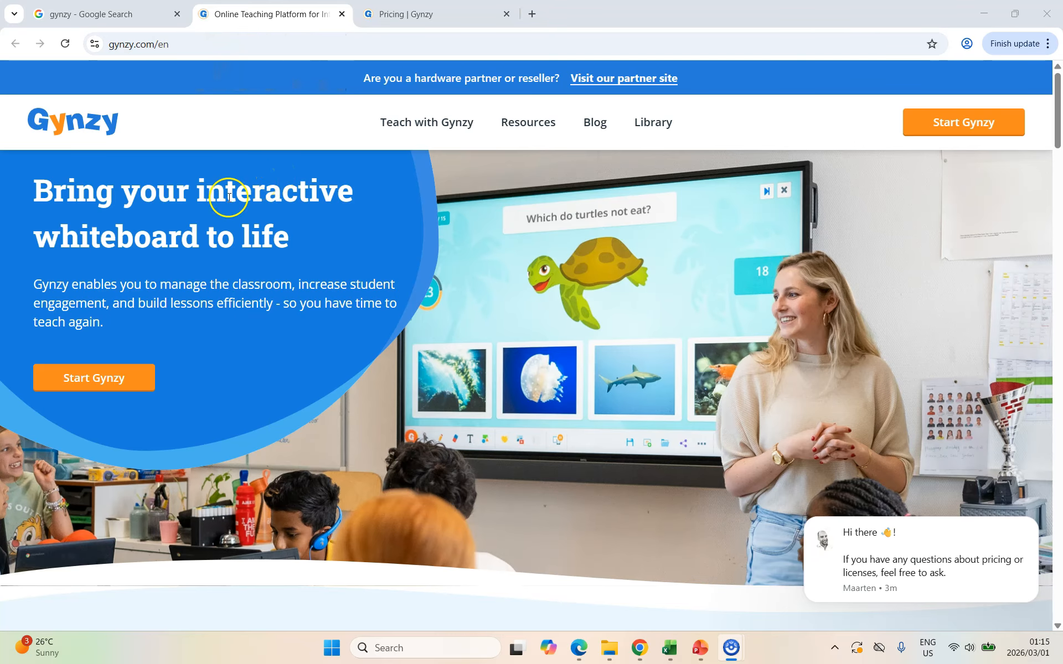
Start the Gynzy whiteboard from its website and view the board's additional options
left_click(108, 381)
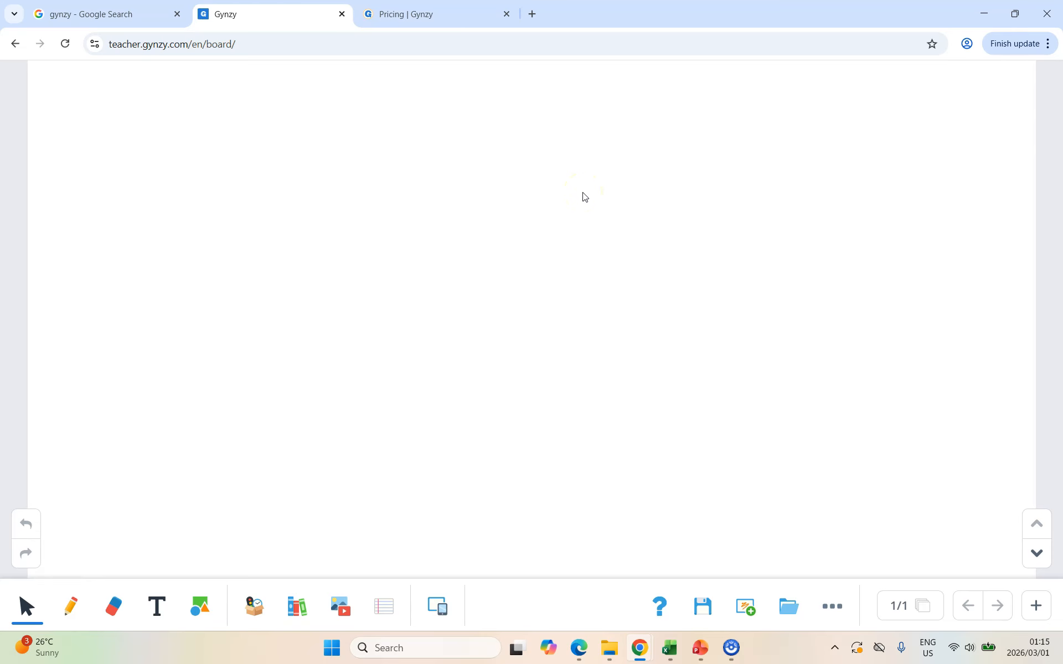
left_click(832, 607)
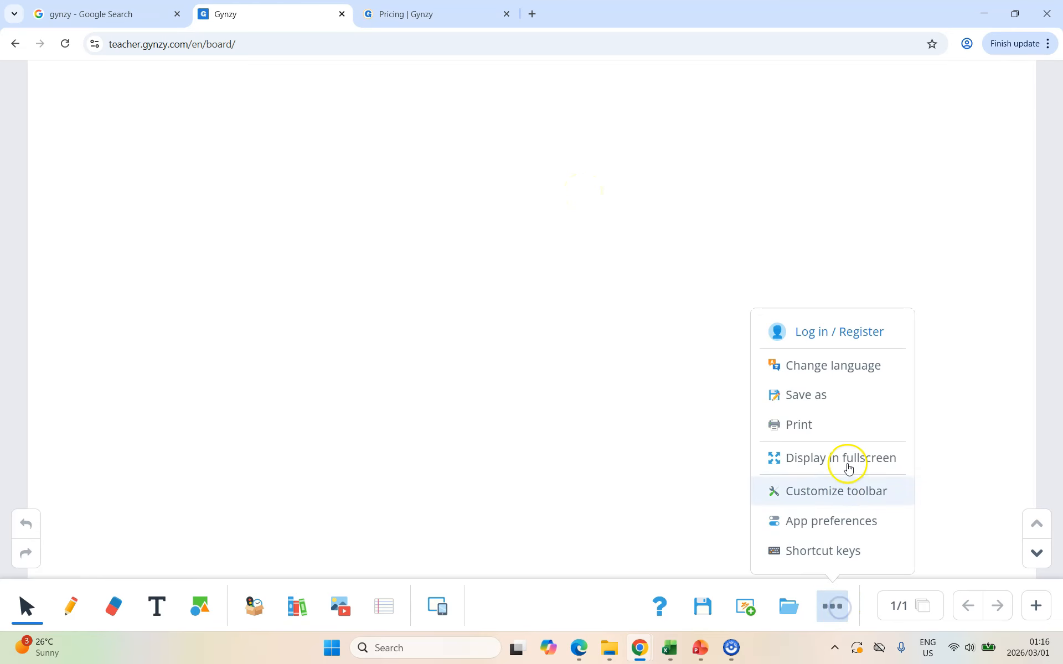
left_click(628, 390)
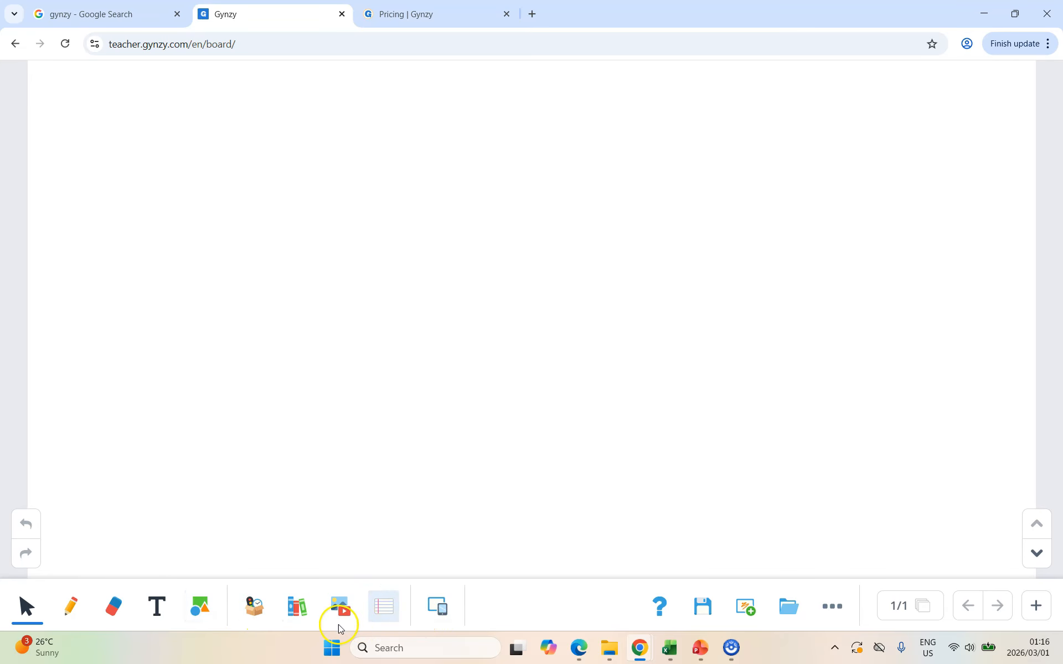
Handwrite "Hello" in red with the pencil near the upper part of the page, and erase it
left_click(71, 608)
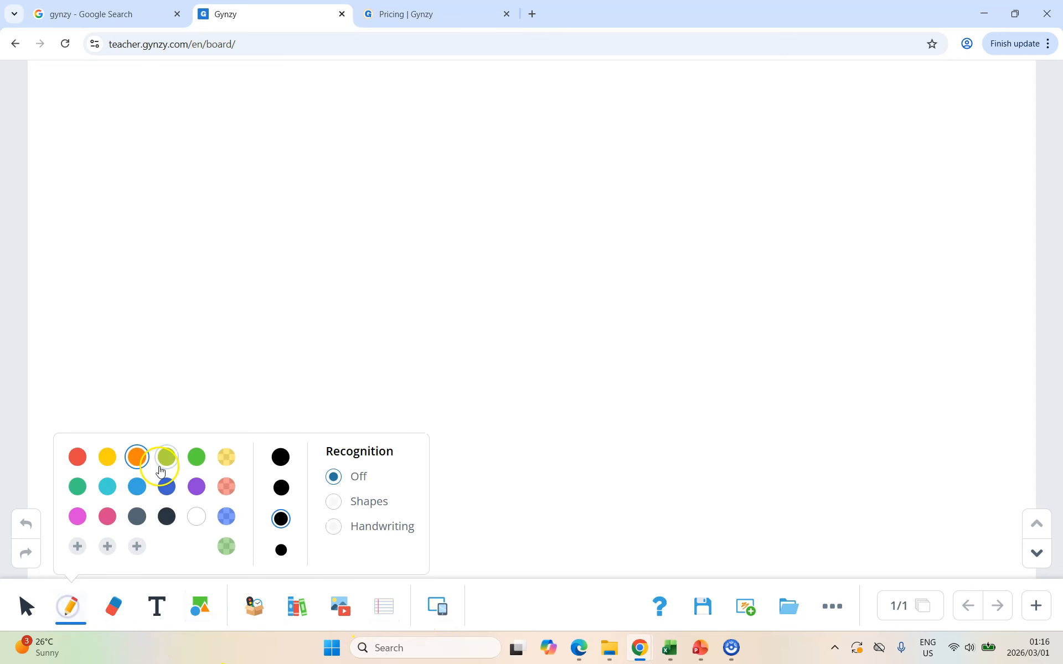
left_click(77, 457)
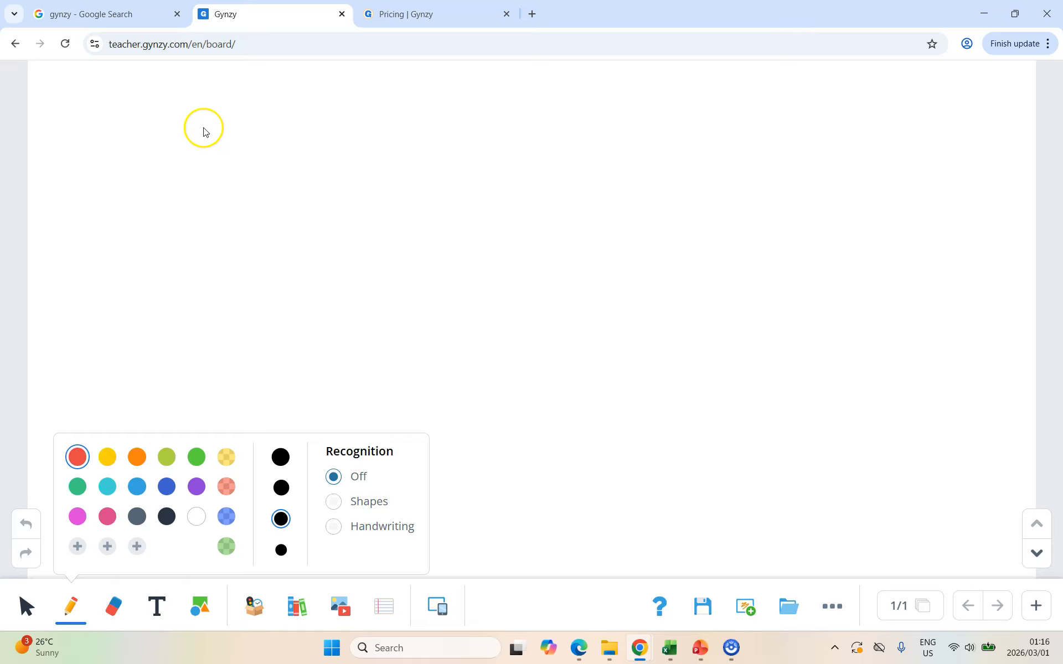
left_click_drag(207, 98, 211, 188)
mouse_move(241, 107)
left_mouse_down()
mouse_move(247, 164)
mouse_move(240, 135)
mouse_move(264, 158)
mouse_move(387, 145)
mouse_move(380, 137)
left_mouse_up()
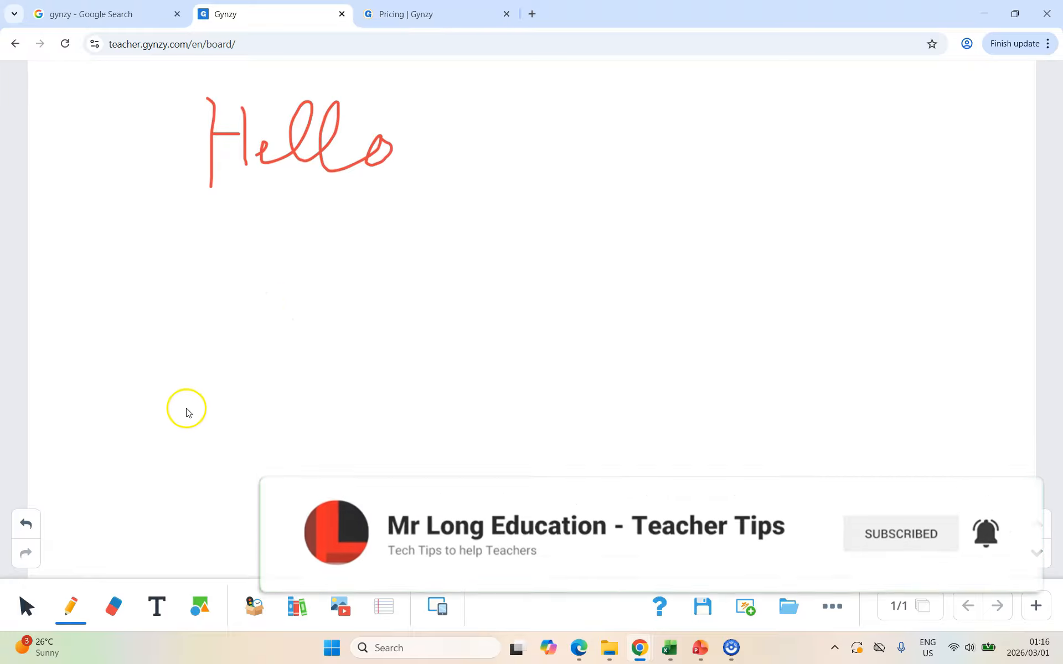
left_click(113, 606)
mouse_move(265, 166)
left_mouse_down()
mouse_move(238, 106)
mouse_move(185, 174)
mouse_move(372, 144)
mouse_move(304, 138)
left_mouse_up()
Add the text "Hello" near the page's upper left and format it as bold with a larger font size
left_click(156, 606)
left_click(141, 117)
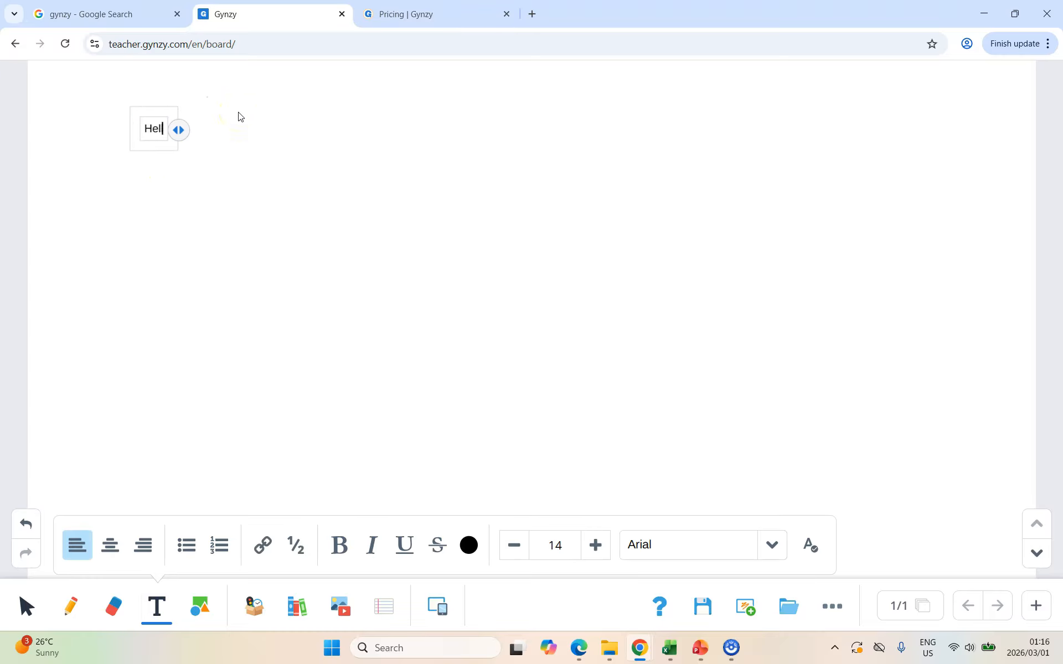
left_click(341, 547)
double_click(157, 129)
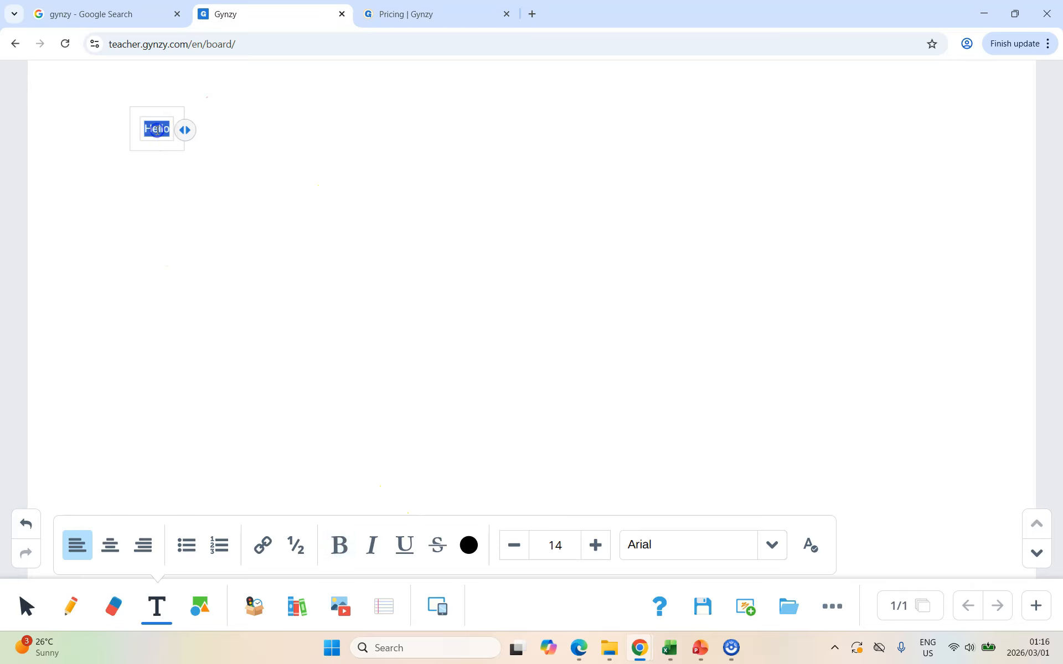
left_click(341, 547)
left_click(595, 545)
left_click(595, 546)
left_click(595, 545)
left_click(325, 225)
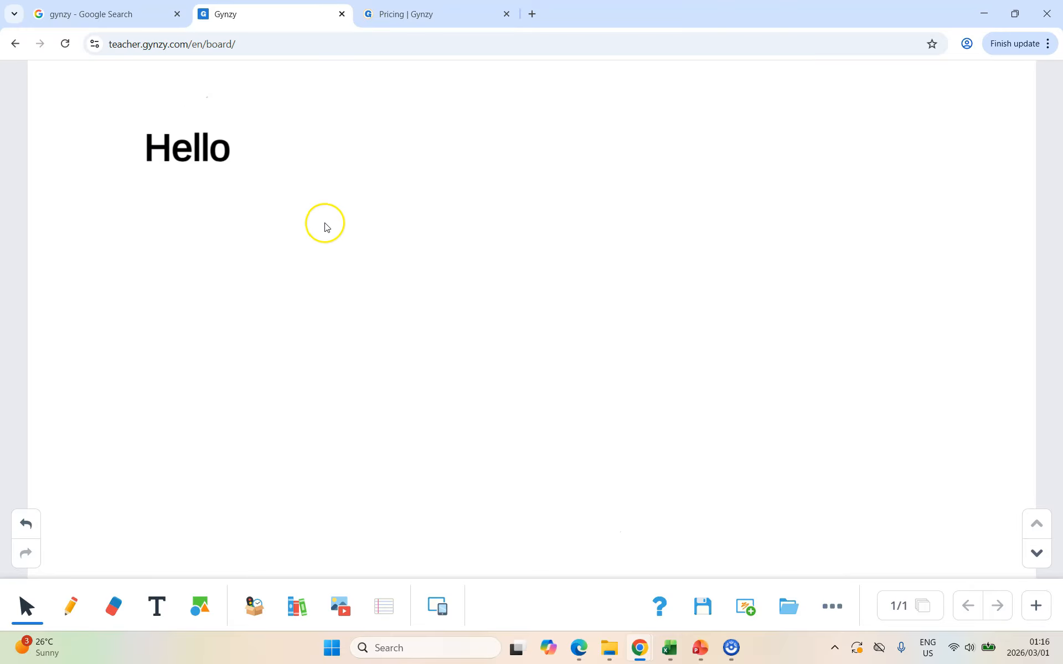
Insert a hemisphere shape to the right of the "Hello" text
left_click(200, 606)
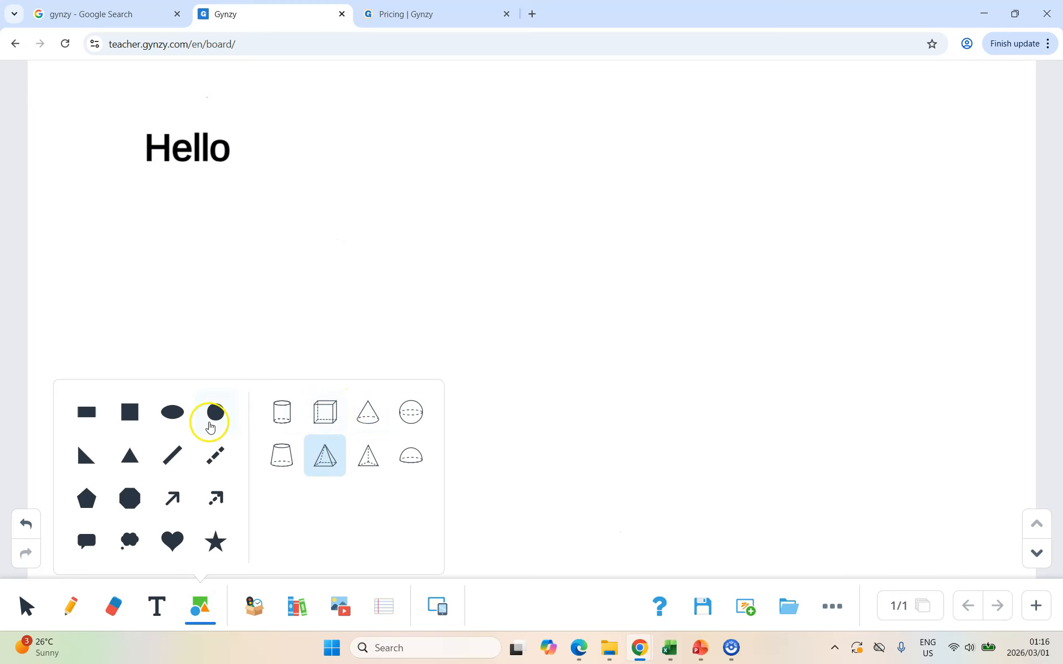
left_click(414, 460)
left_click(370, 171)
left_click_drag(370, 171, 476, 206)
left_click(437, 298)
left_click(368, 215)
left_click(594, 160)
left_click(379, 124)
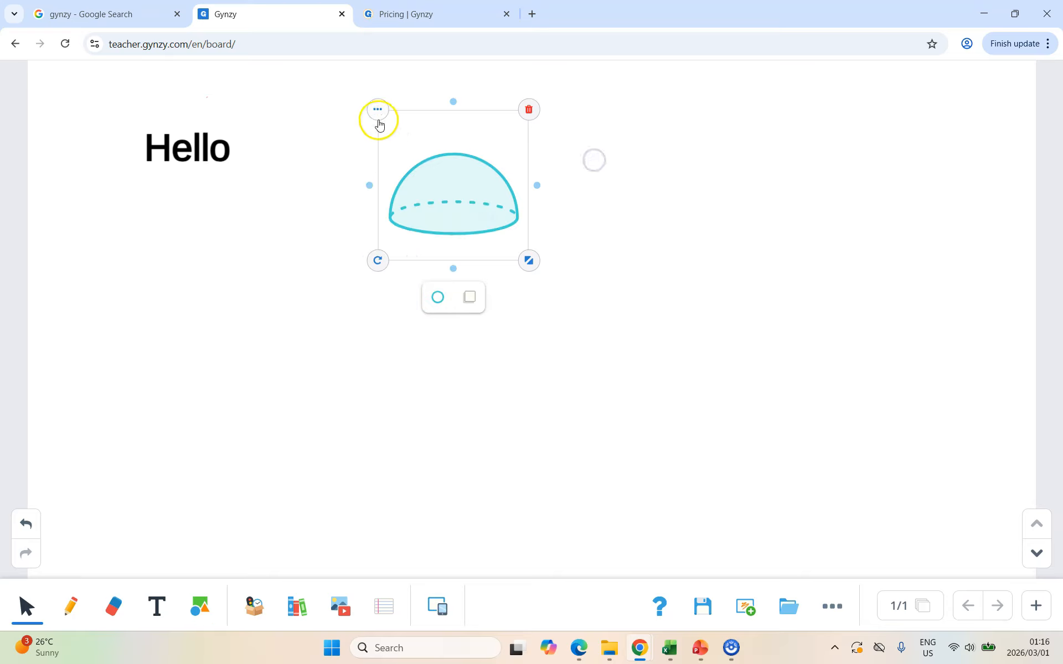
mouse_move(377, 261)
left_mouse_down()
mouse_move(394, 275)
mouse_move(377, 265)
left_mouse_up()
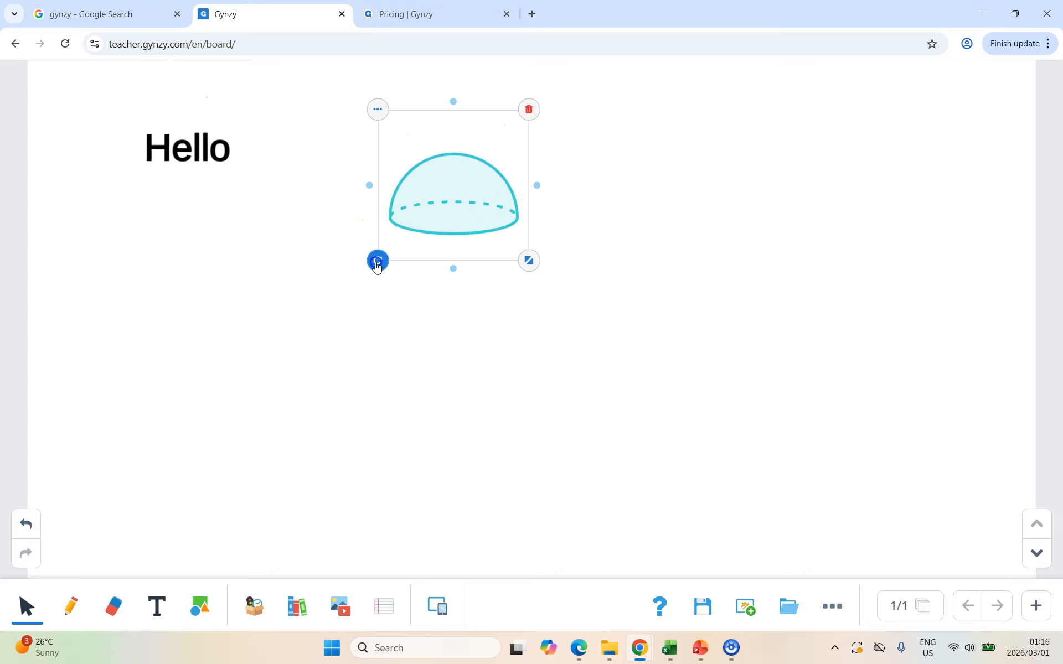
Shrink the hemisphere and place it directly above the "Hello" text
left_click_drag(529, 260, 483, 261)
left_click(378, 110)
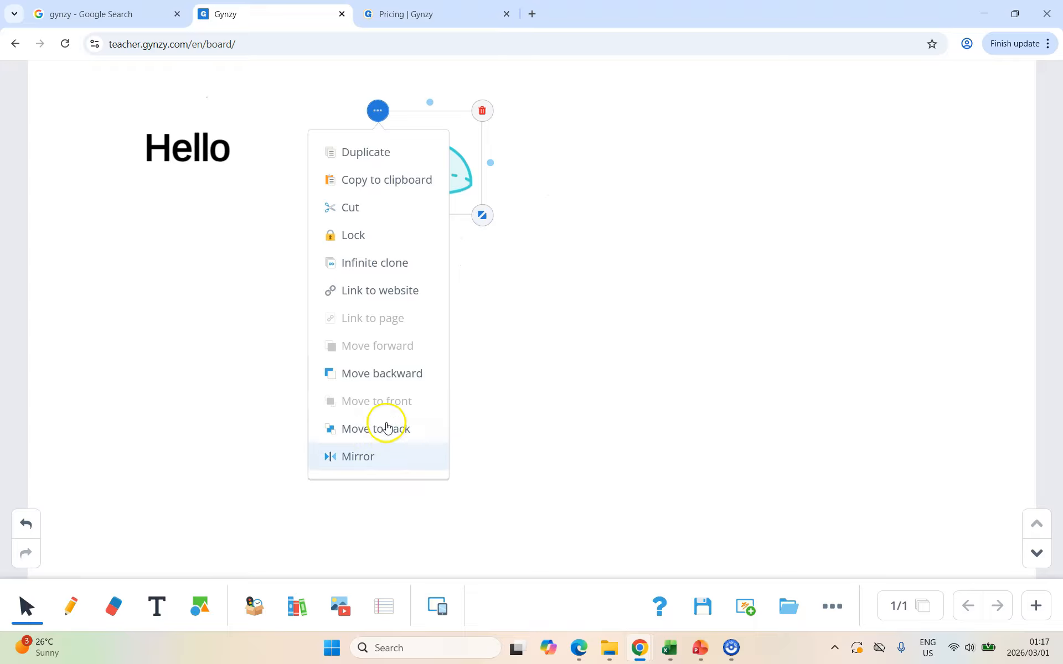
left_click(585, 161)
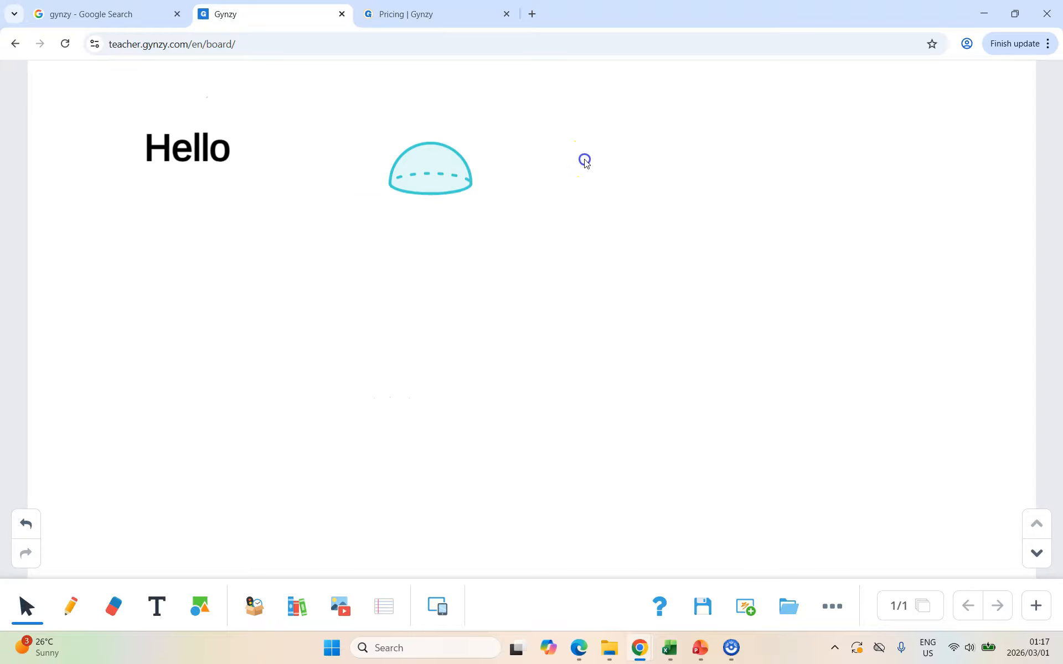
left_click(451, 176)
left_click(510, 178)
left_click_drag(426, 171, 204, 110)
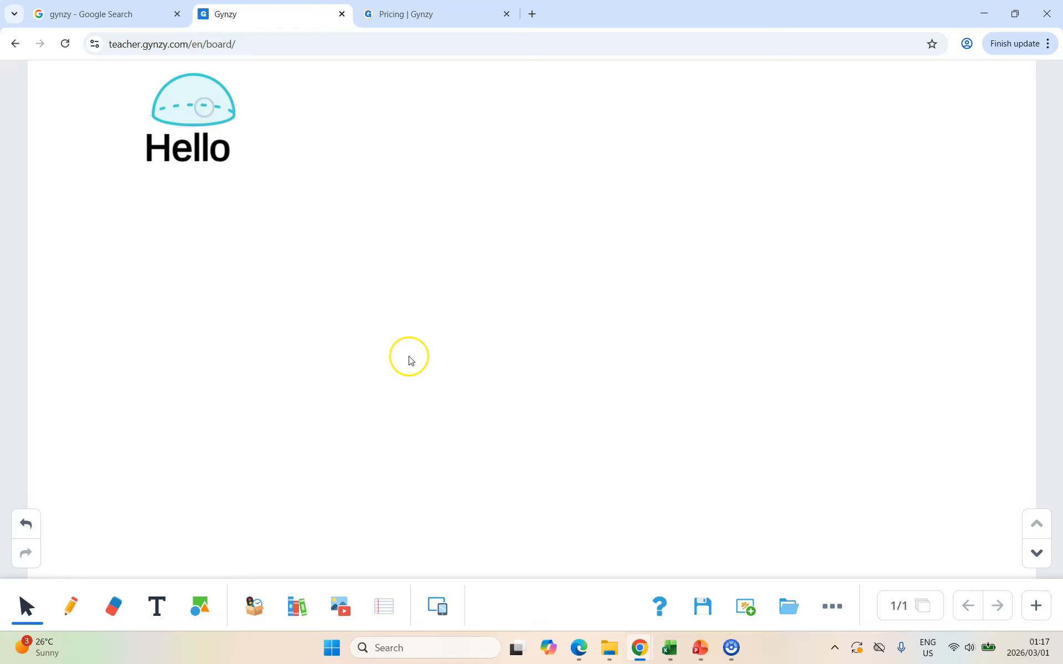
Add the Analog Clock from the Clocks & Timers tools and place it in the page's upper right
left_click(259, 612)
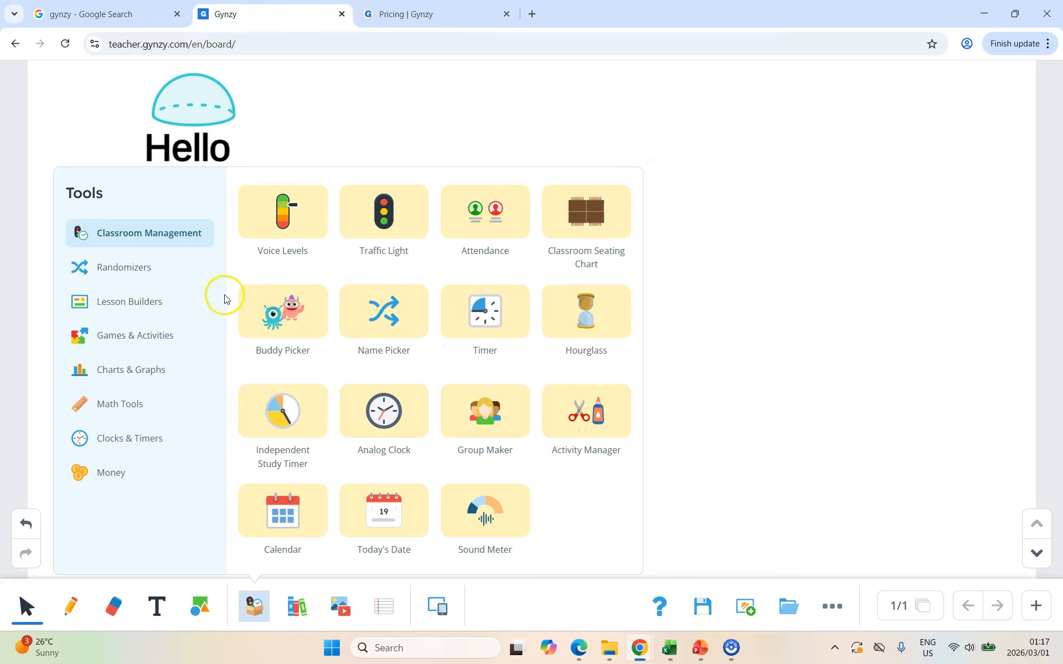
left_click(111, 472)
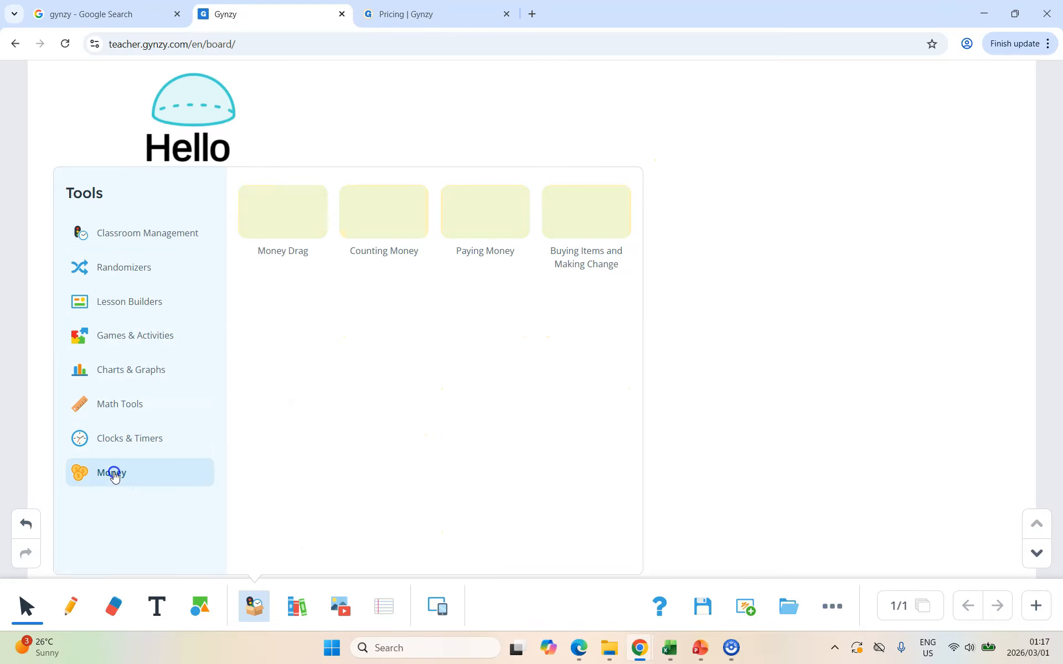
left_click(120, 442)
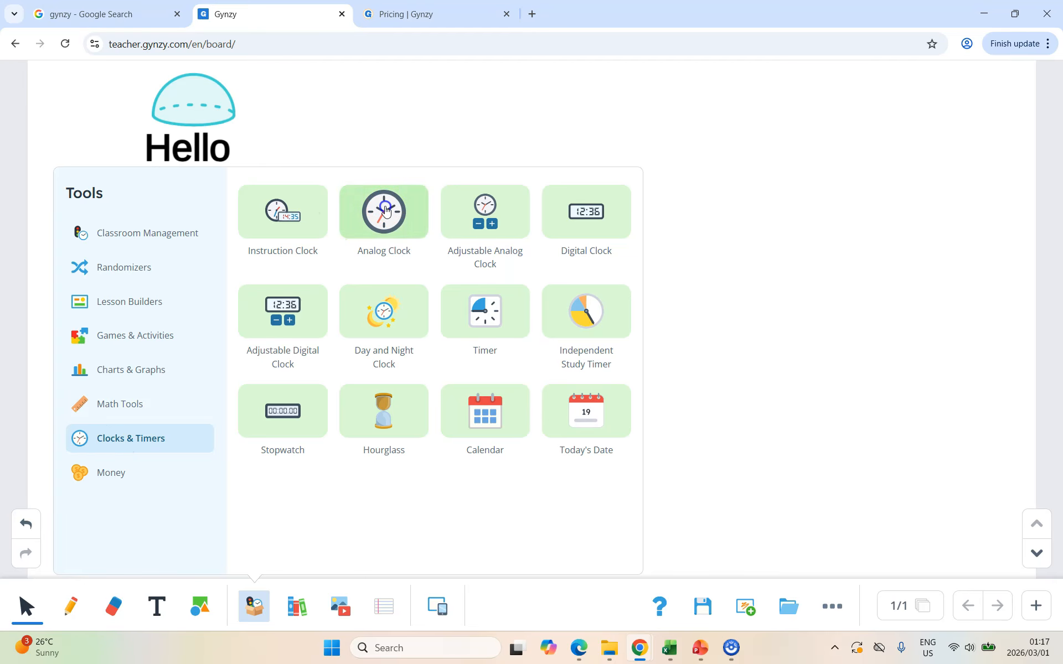
left_click(386, 210)
left_click_drag(305, 184, 915, 117)
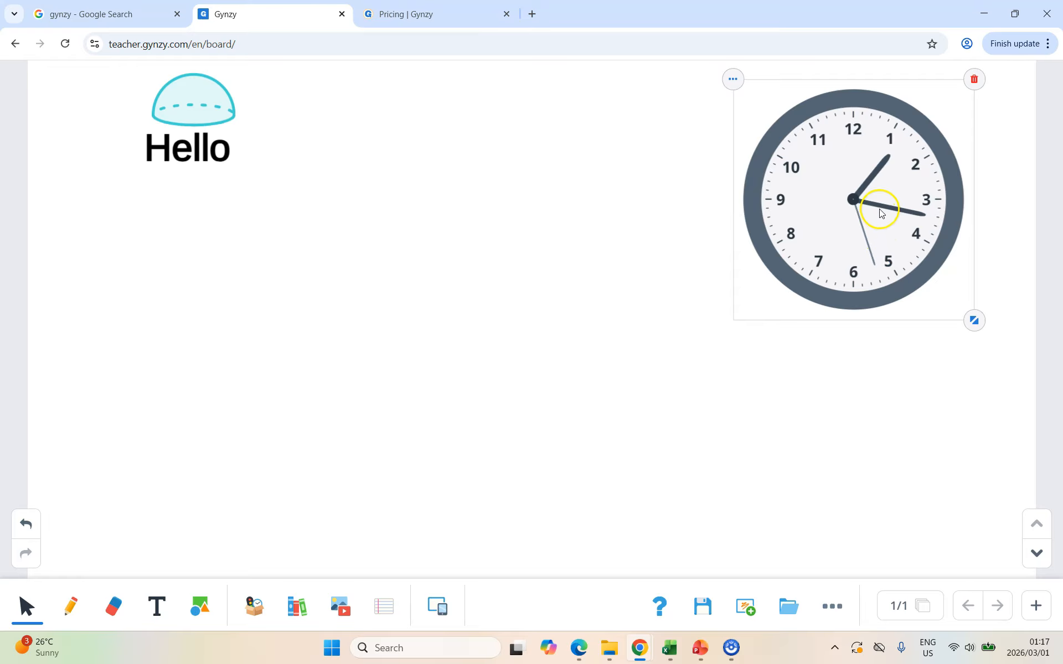
Add a Name Picker with its default student list below the "Hello" text and pick a random name
left_click(254, 606)
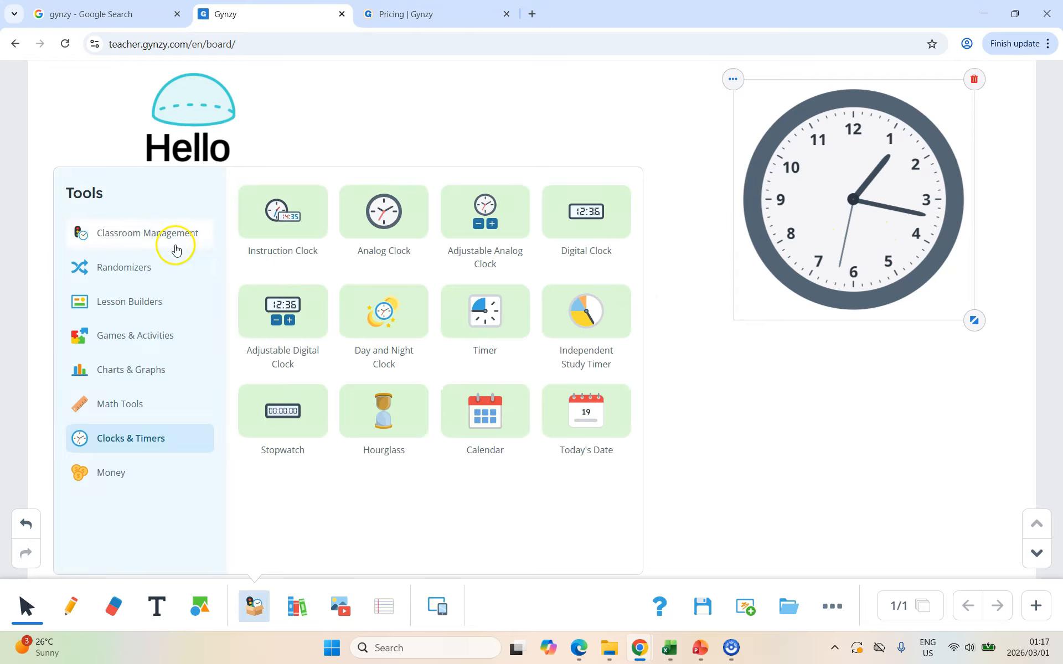
left_click(148, 274)
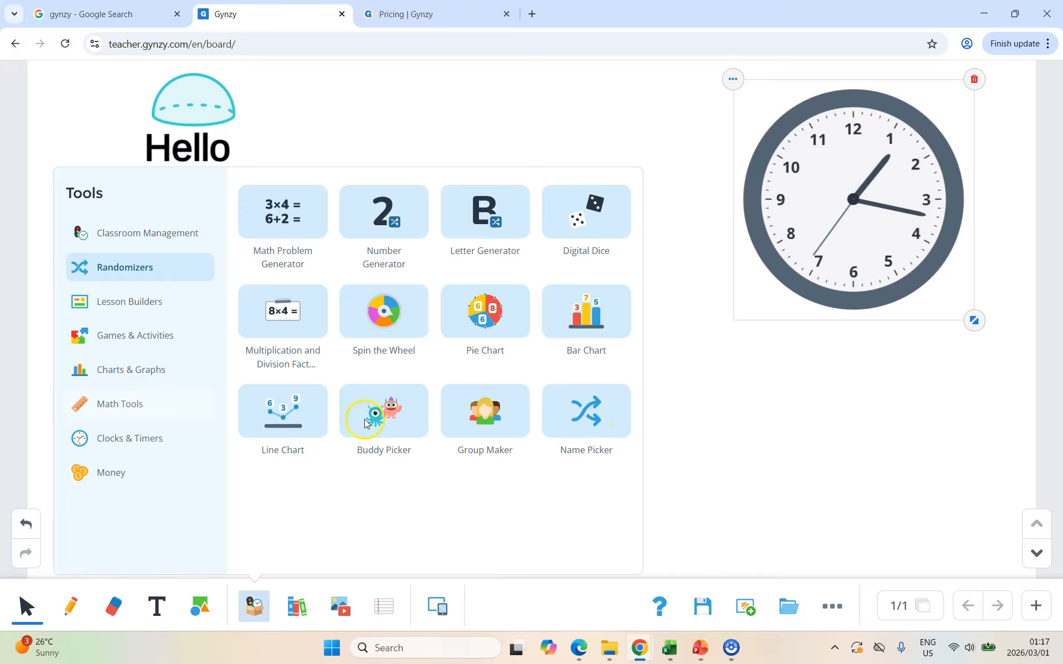
left_click(579, 405)
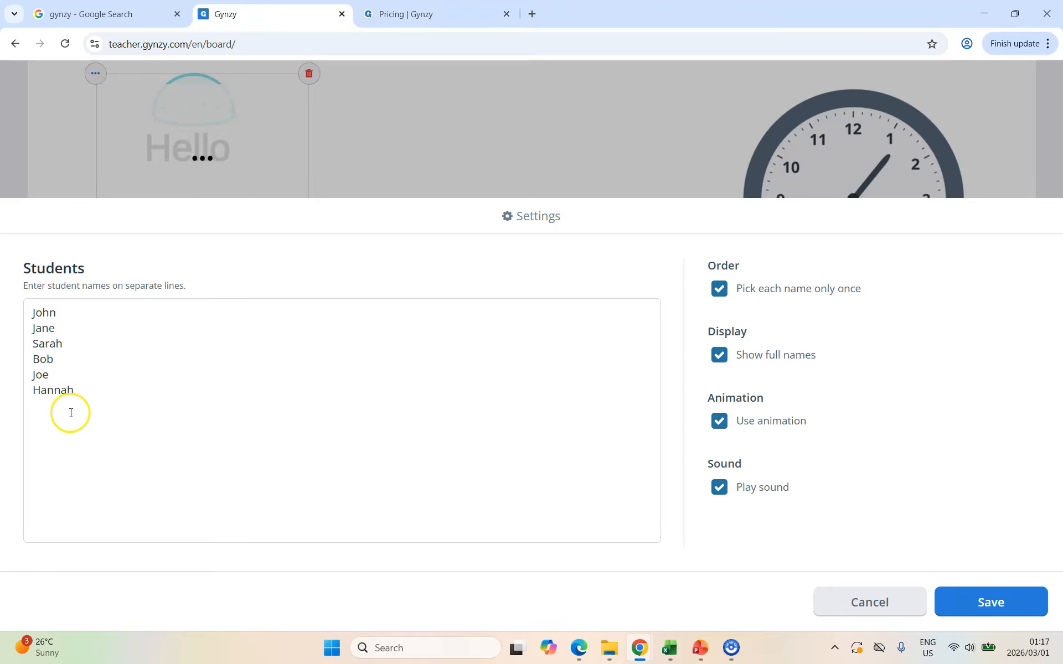
left_click(991, 603)
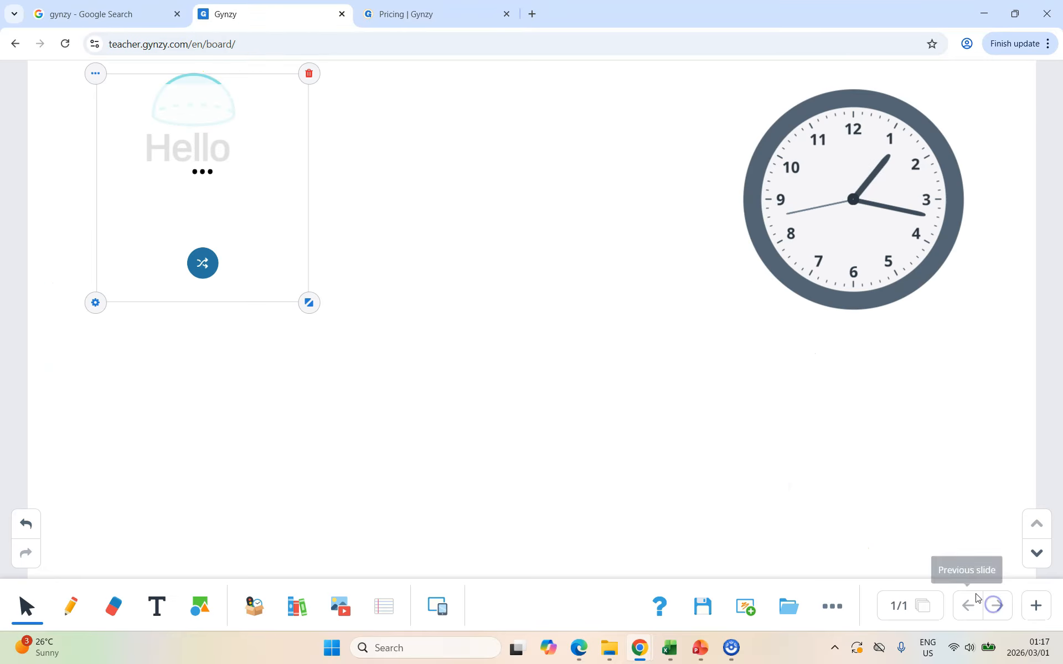
left_click_drag(262, 76, 251, 201)
left_click(193, 388)
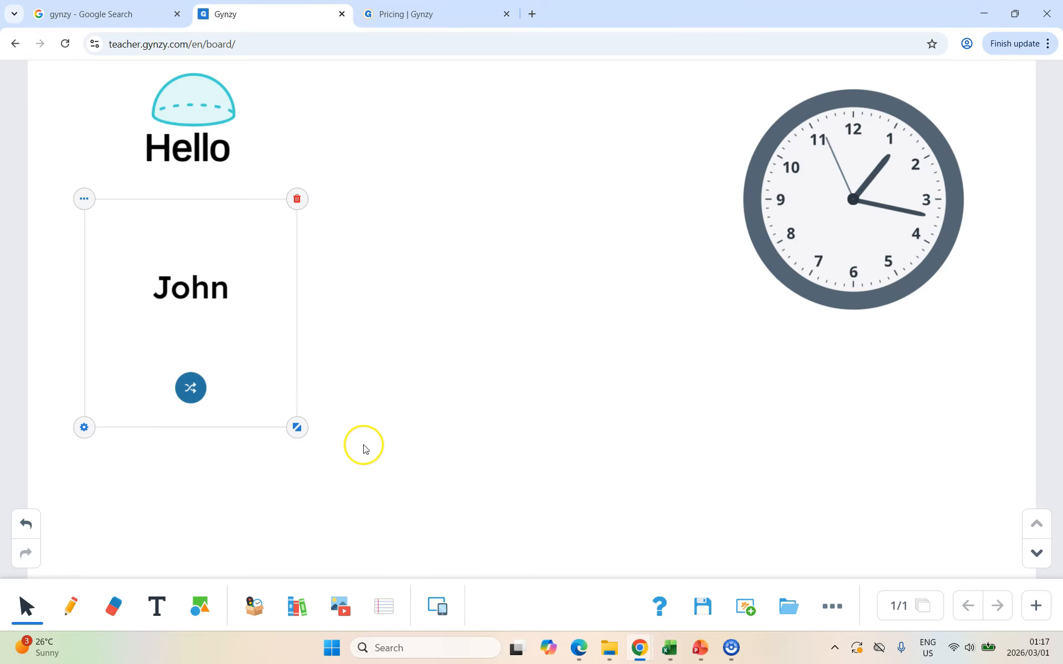
Browse all content in the lesson library and view the media options for images, videos and audio
left_click(300, 612)
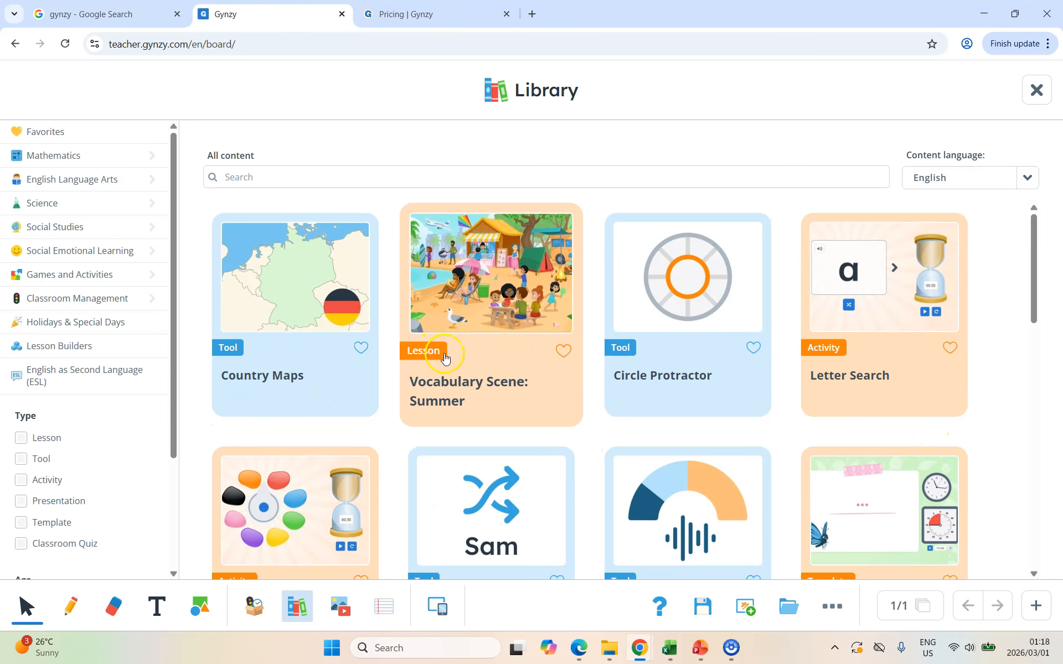
scroll(244, 508, "down", 3)
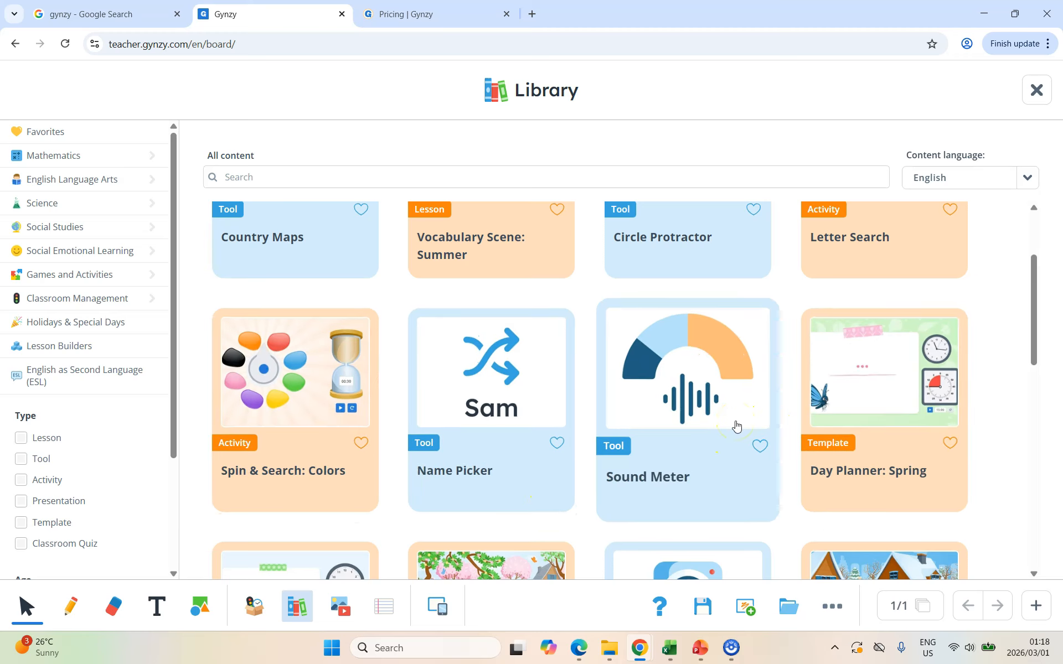
scroll(736, 426, "down", 5)
scroll(669, 450, "down", 4)
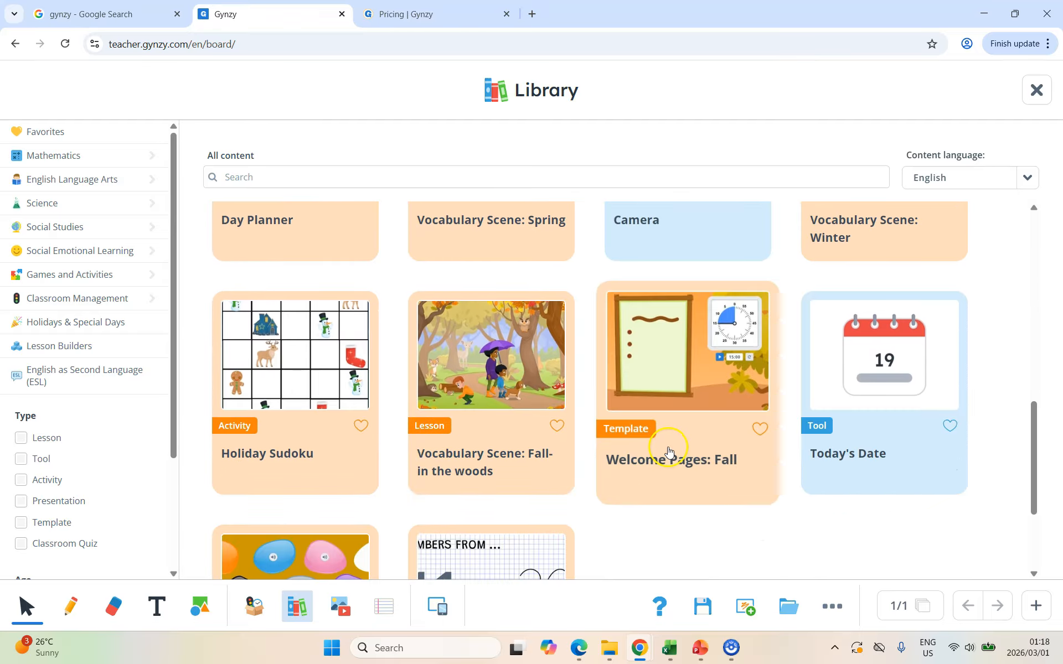
scroll(612, 447, "up", 10)
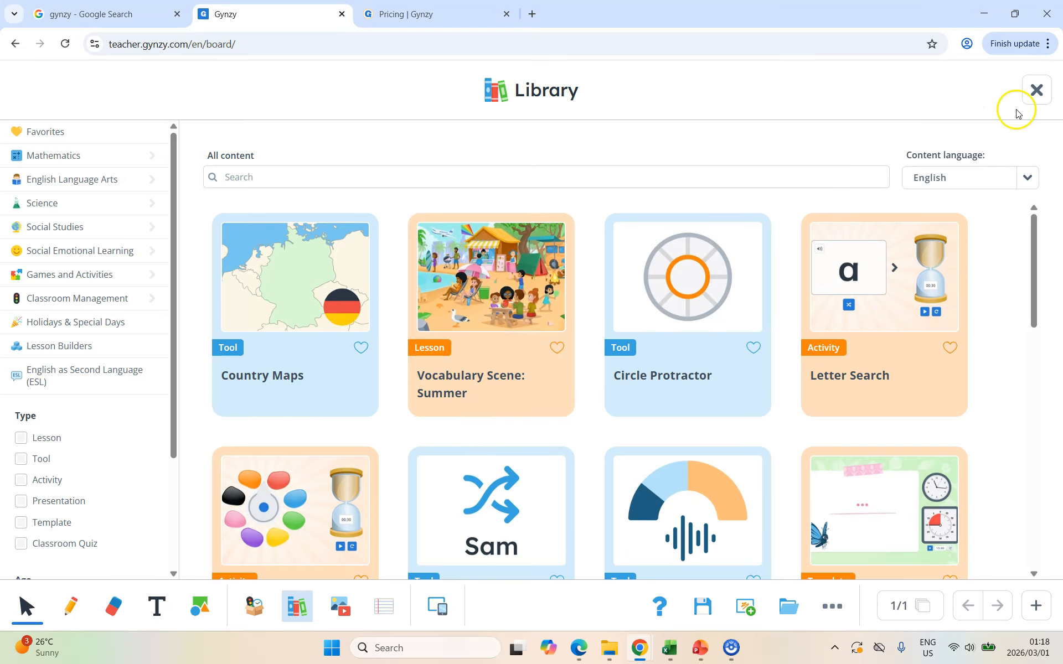
left_click(1035, 90)
left_click(340, 606)
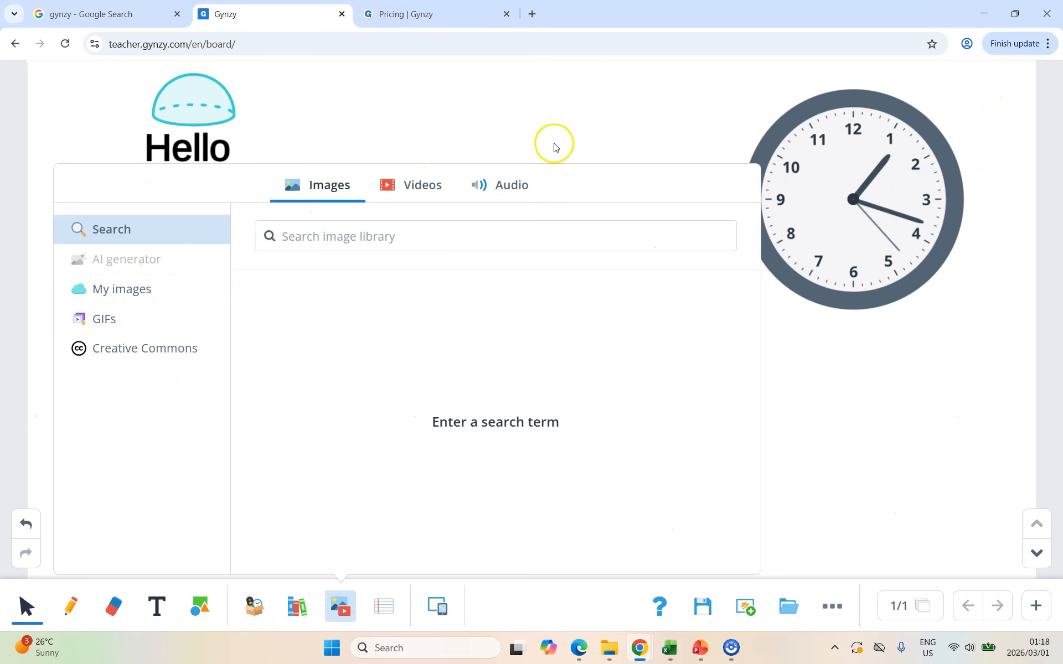
left_click(565, 119)
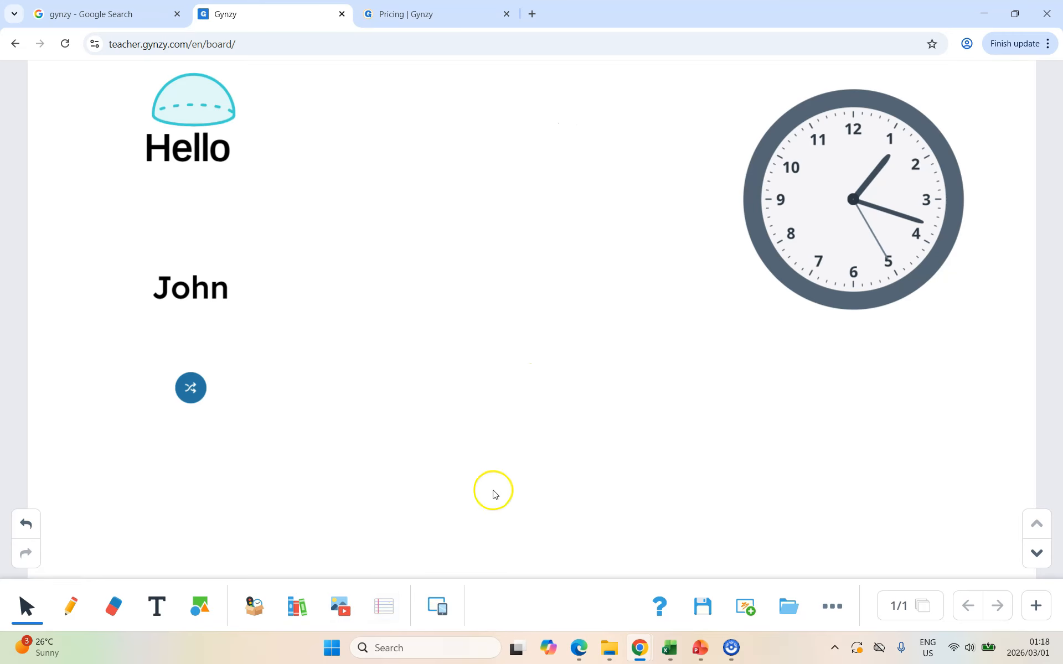
Examine the page background options for regular and contrast lines, images, colors and layouts
left_click(397, 613)
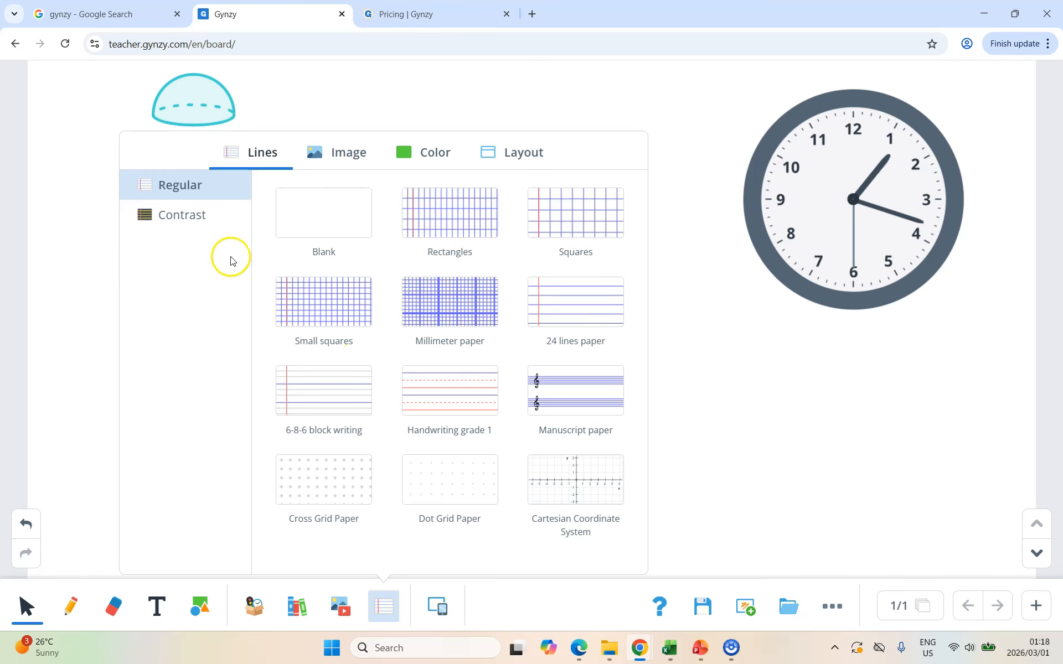
left_click(185, 215)
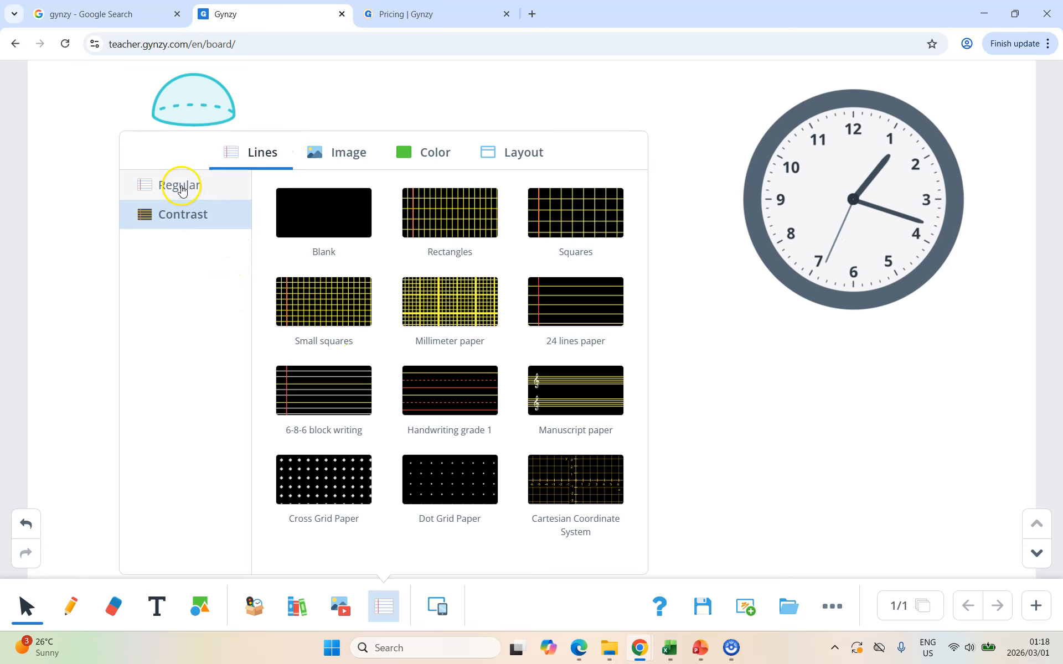
left_click(182, 188)
left_click(350, 160)
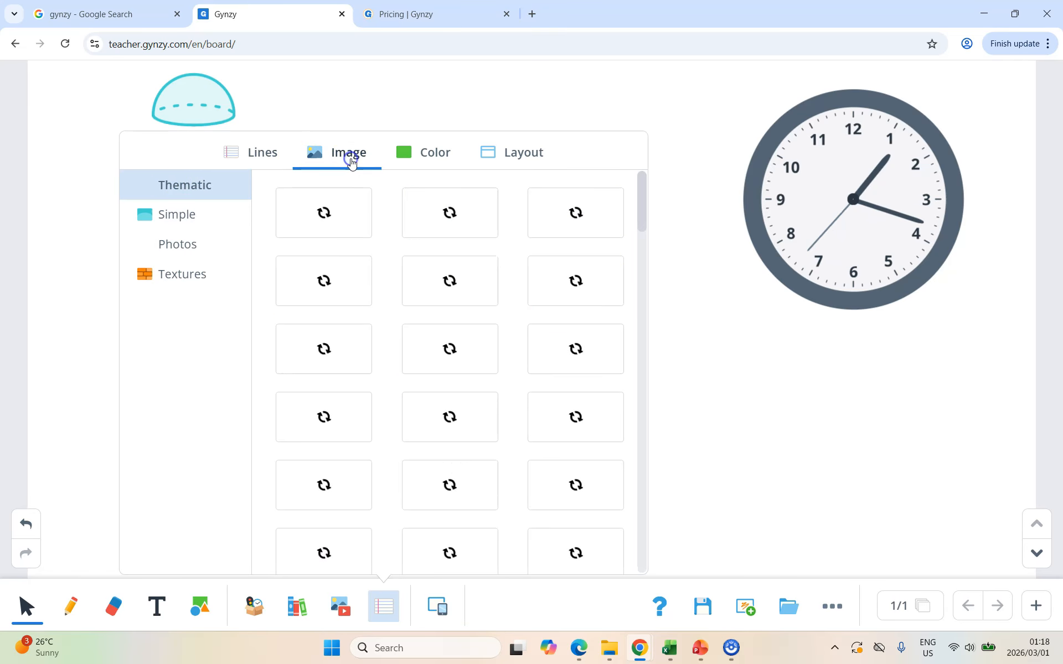
left_click(436, 153)
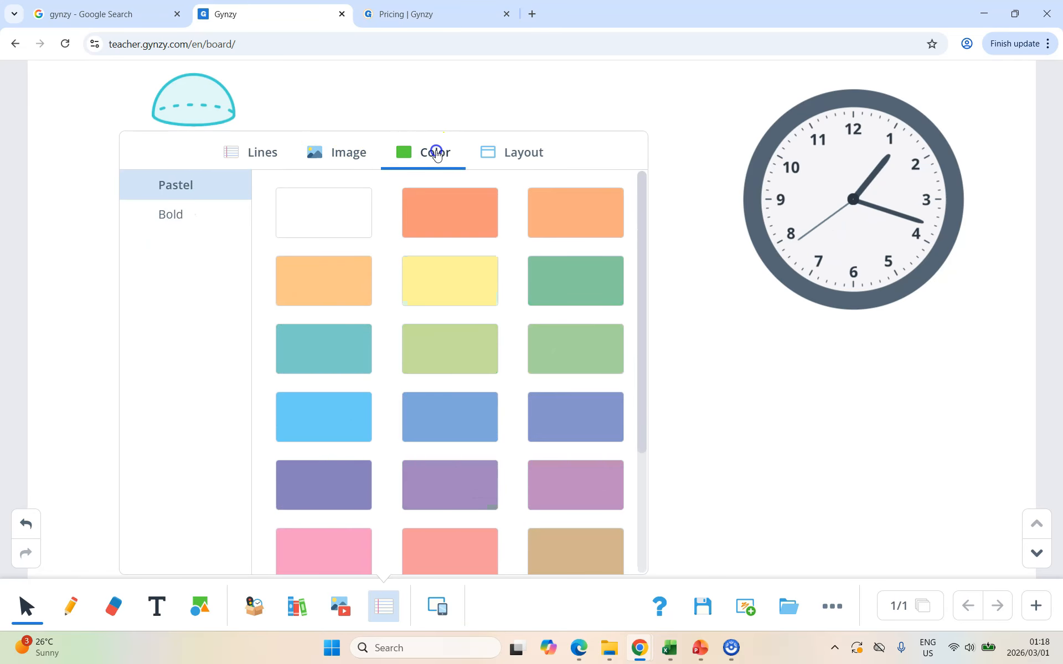
left_click(516, 154)
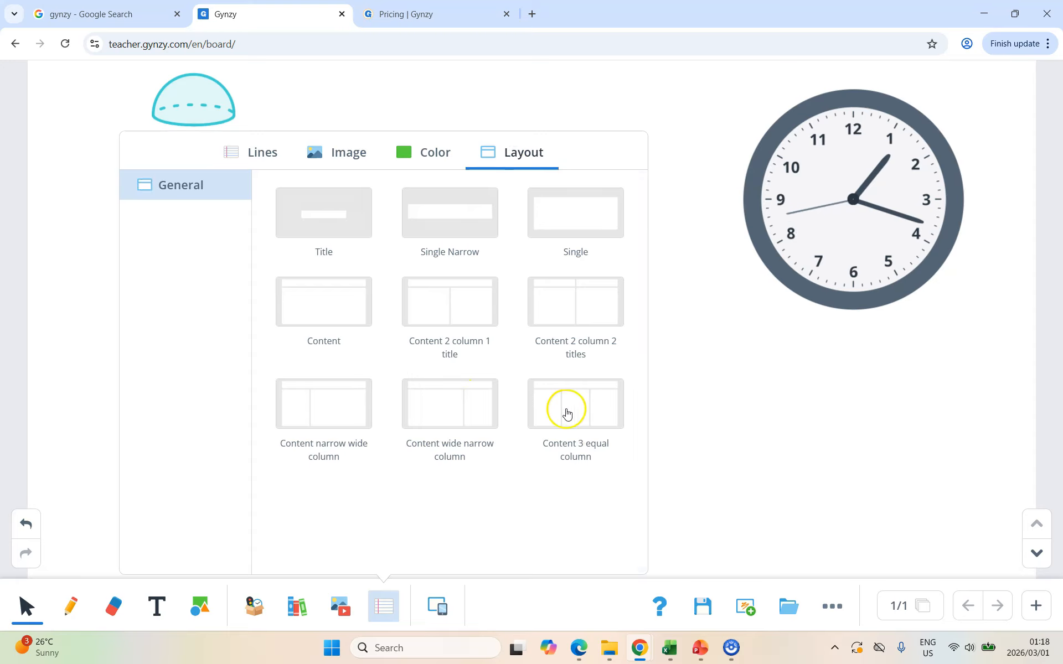
Close the background options and view the Live Lesson and activity choices for student devices, leaving without starting one
left_click(726, 401)
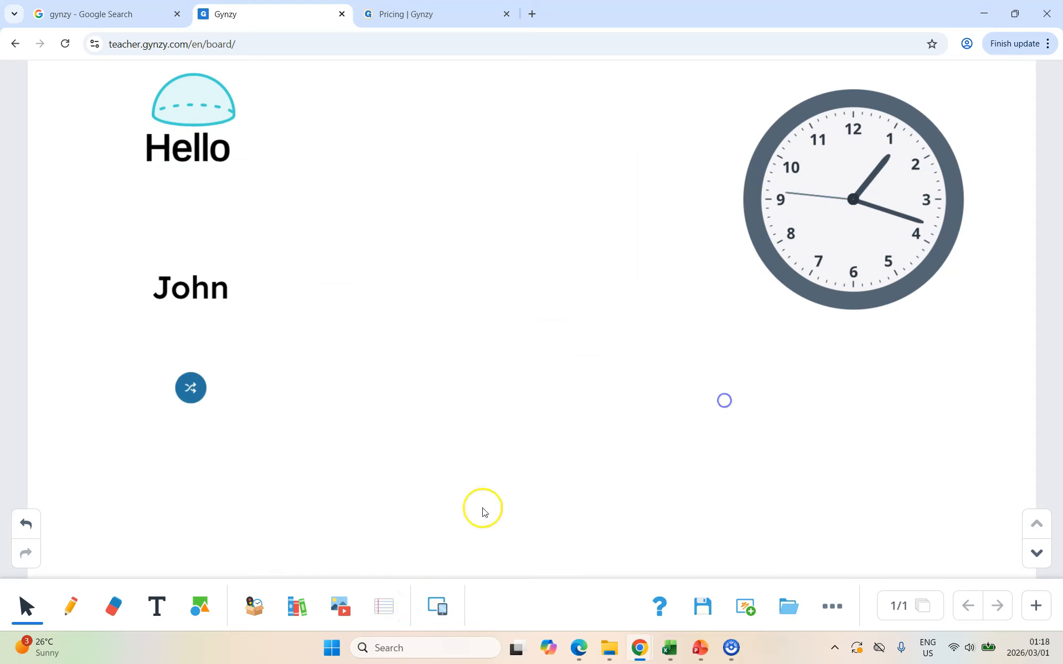
left_click(438, 608)
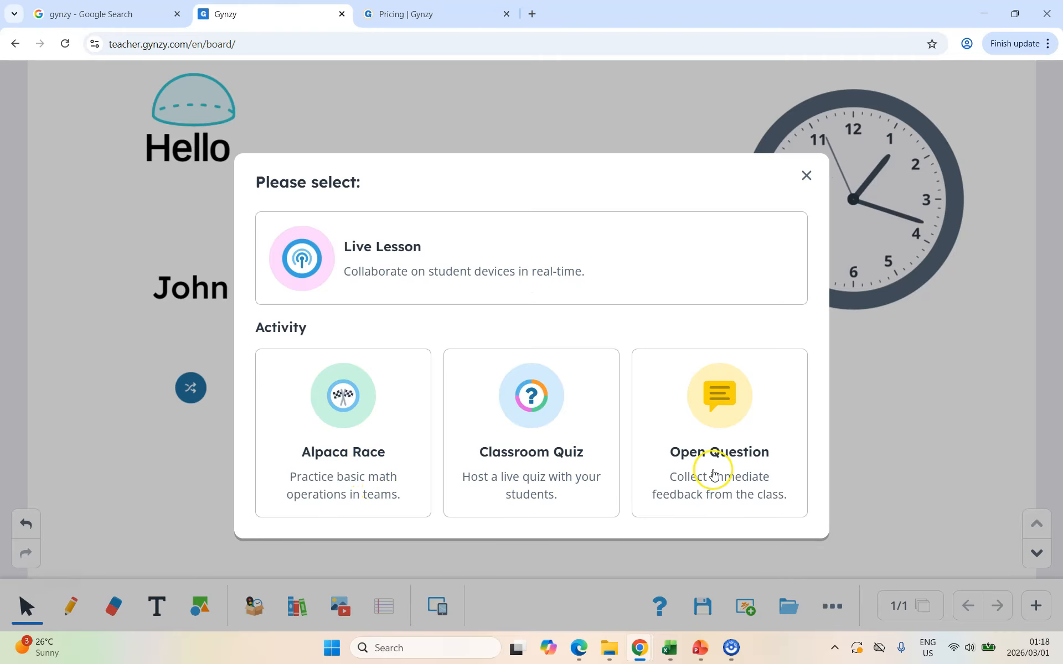
left_click(887, 439)
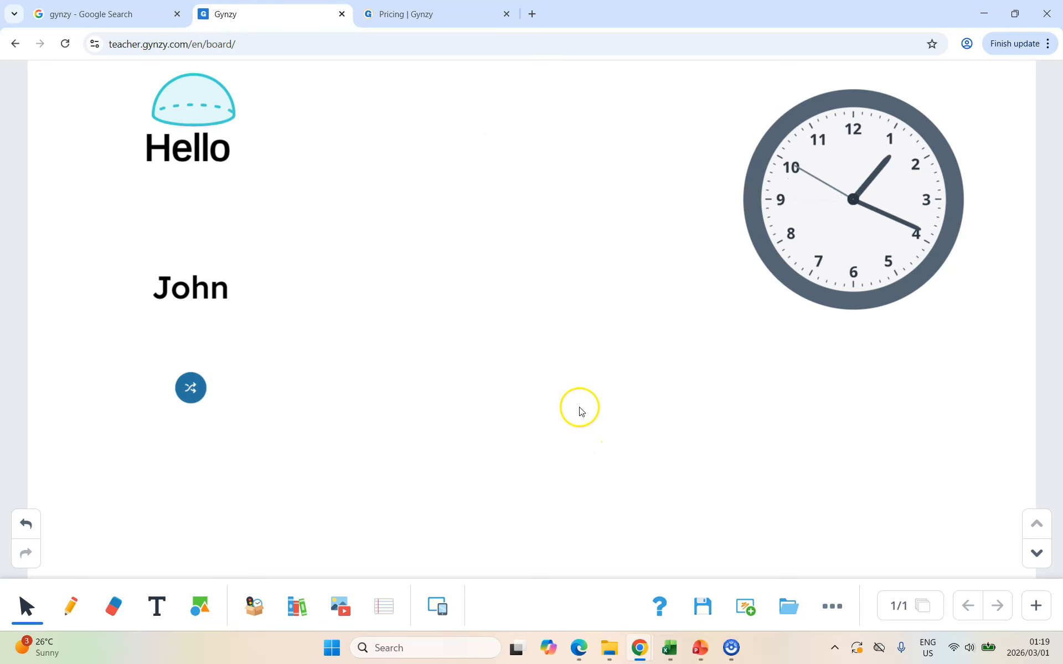
Switch to the Gynzy pricing page and compare the prices and features of the Teacher, School and District licenses
left_click(410, 14)
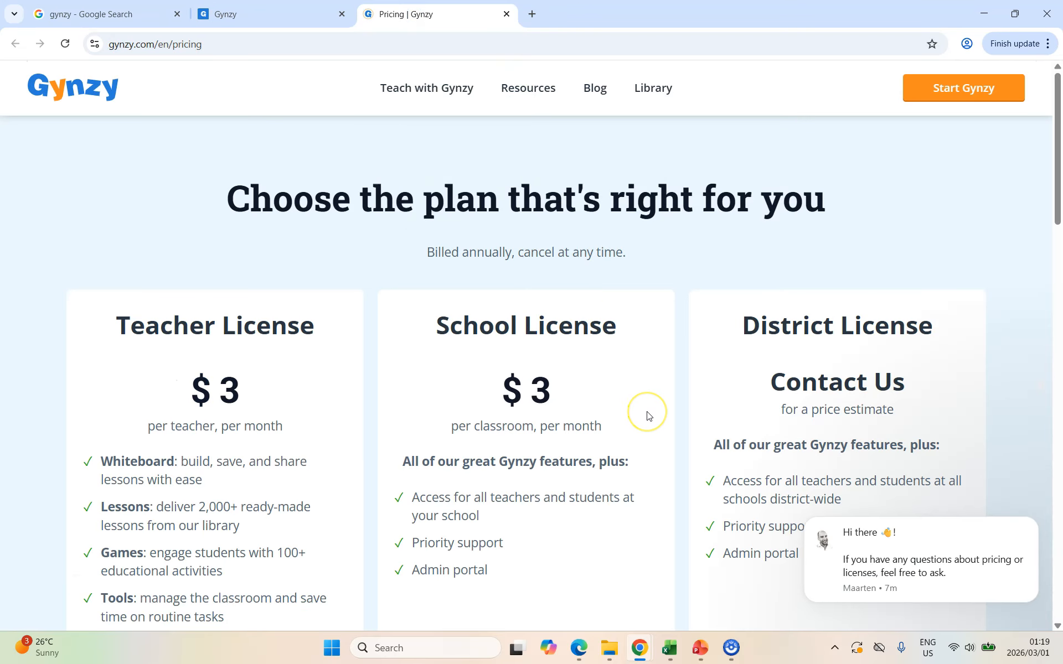
scroll(649, 416, "down", 2)
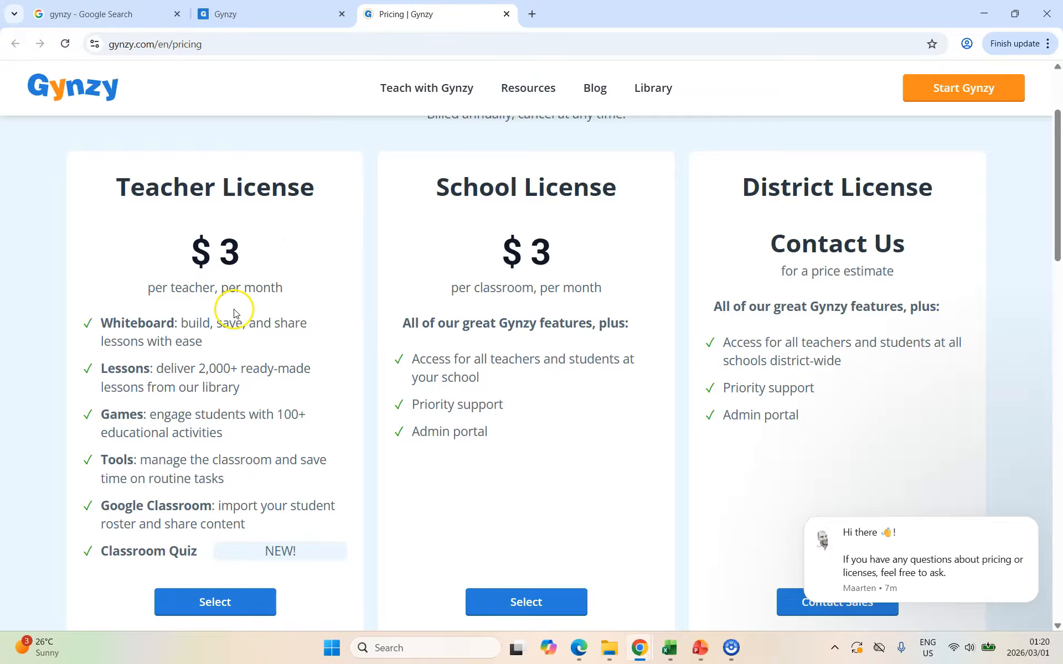
scroll(214, 395, "down", 2)
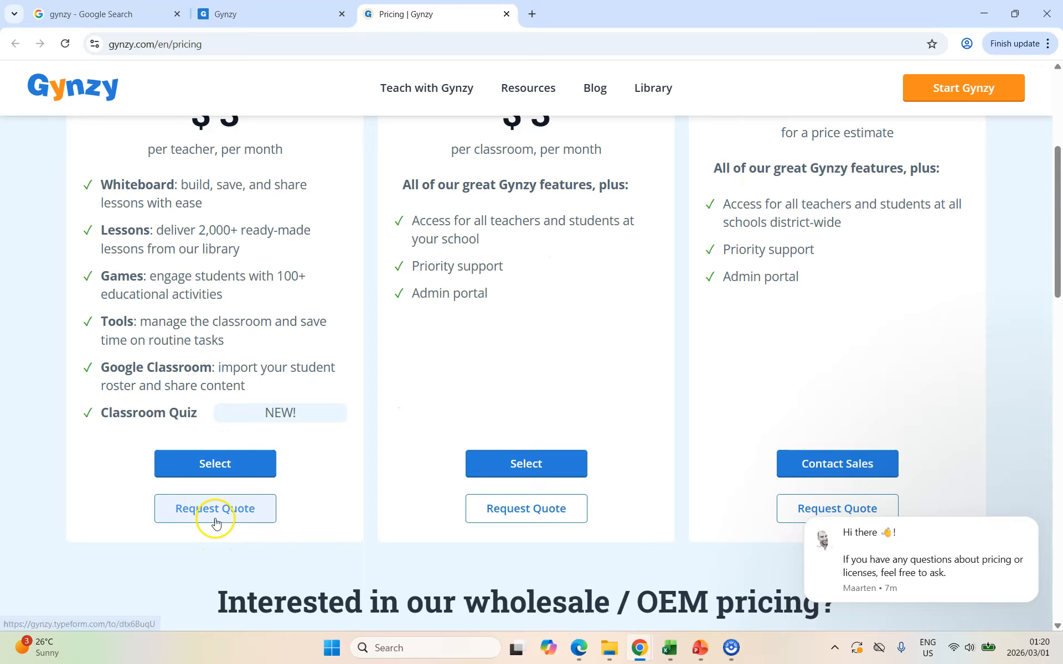
scroll(267, 426, "up", 2)
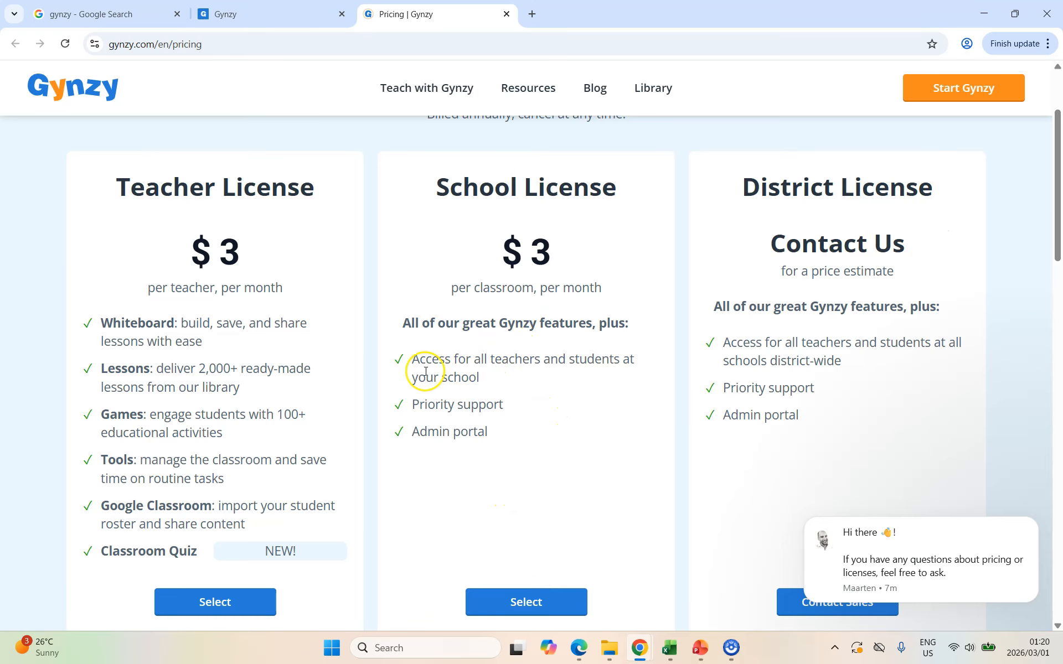
scroll(418, 367, "down", 2)
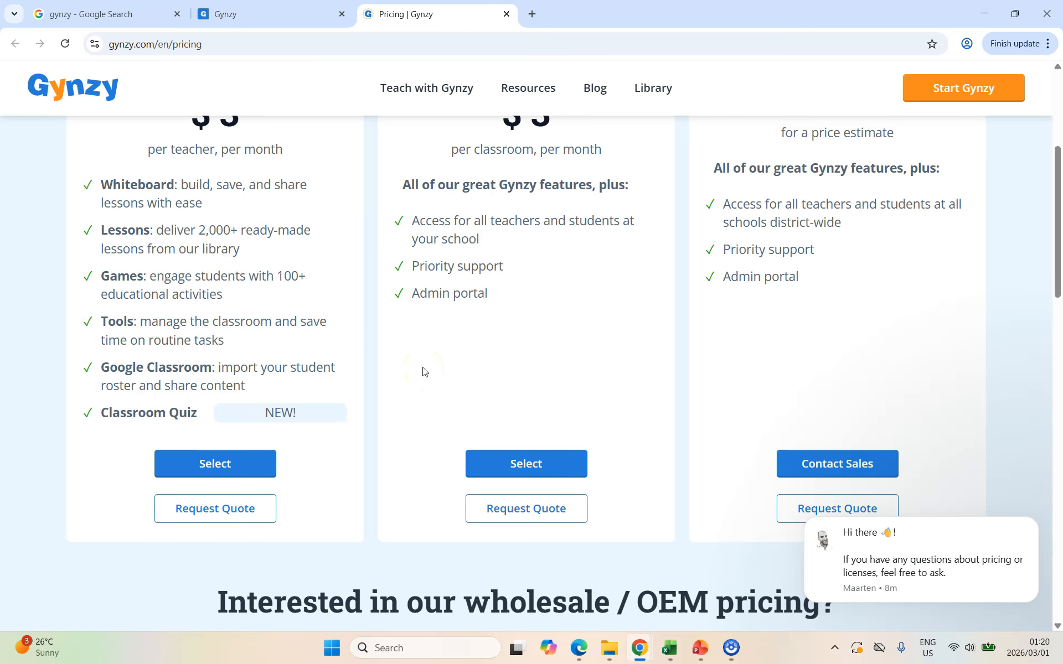
scroll(422, 370, "down", 5)
scroll(422, 370, "up", 7)
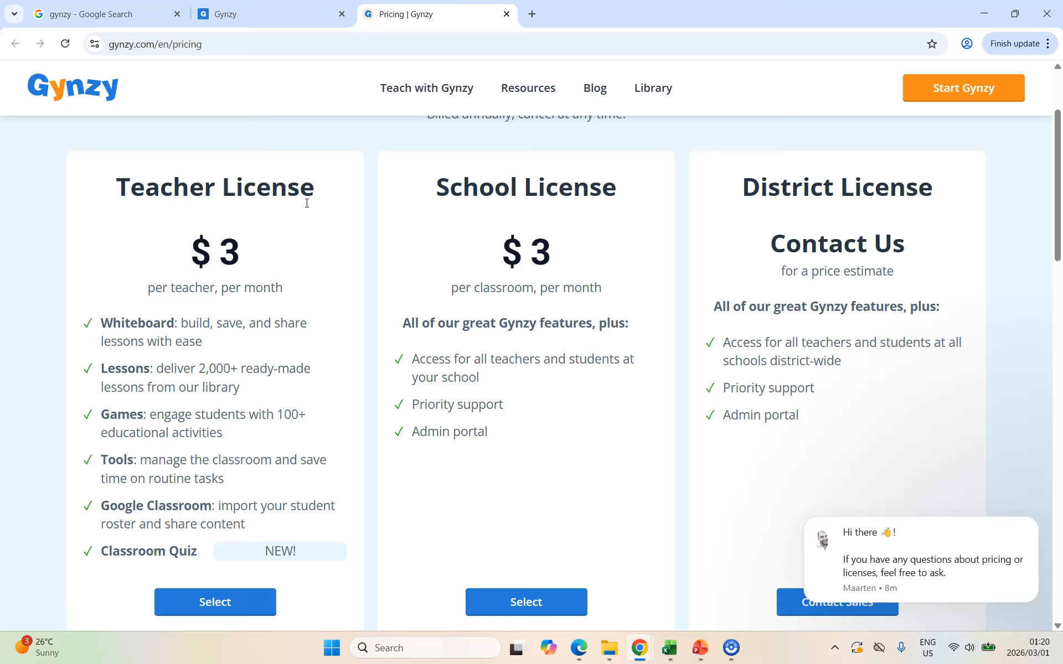
left_click(296, 226)
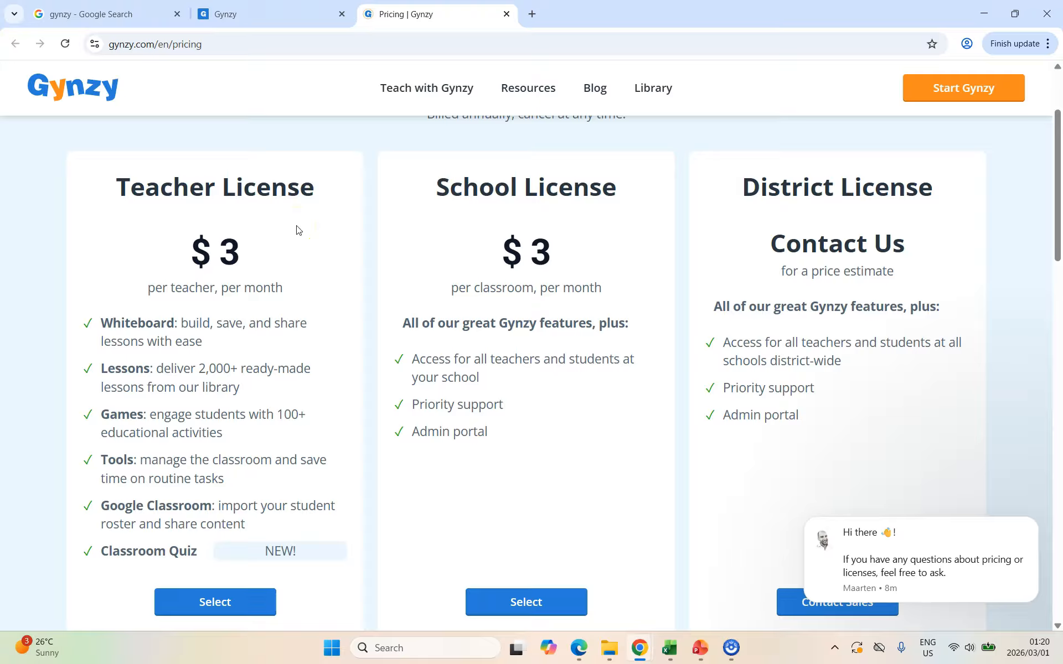